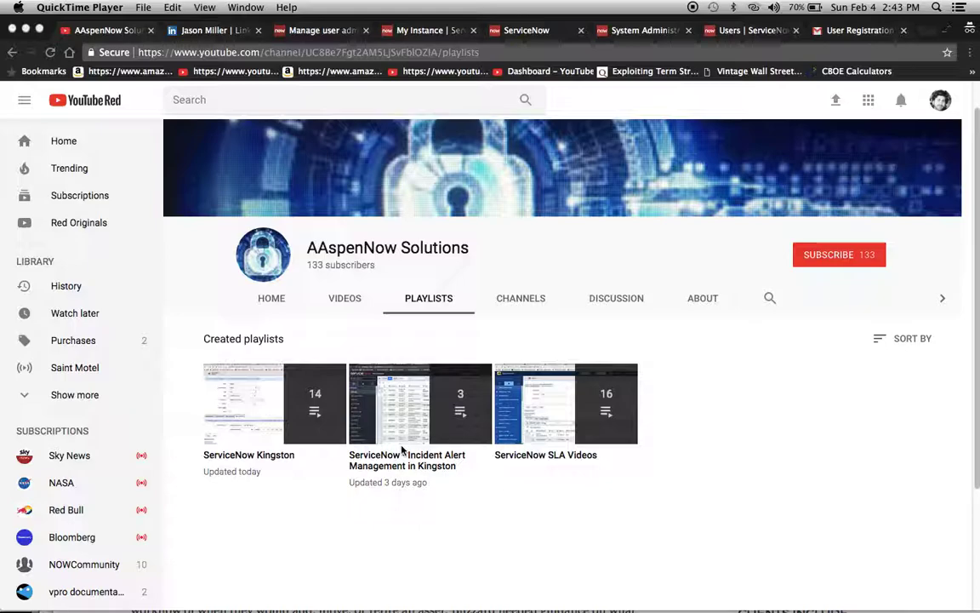
# Bring Chrome forward on the LinkedIn profile, then go to the user administration properties docs
pyautogui.click(208, 32)
pyautogui.click(207, 33)
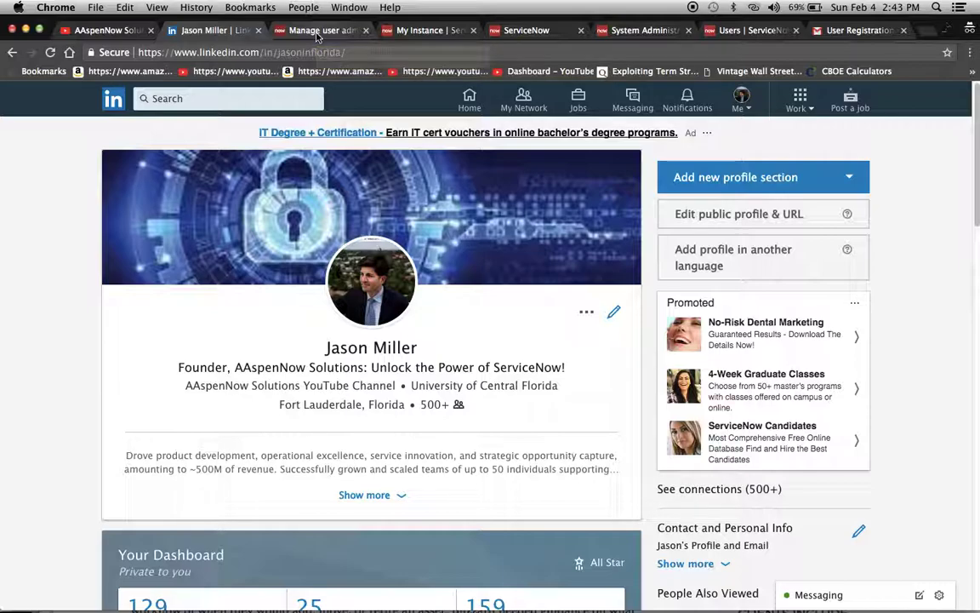
pyautogui.click(331, 31)
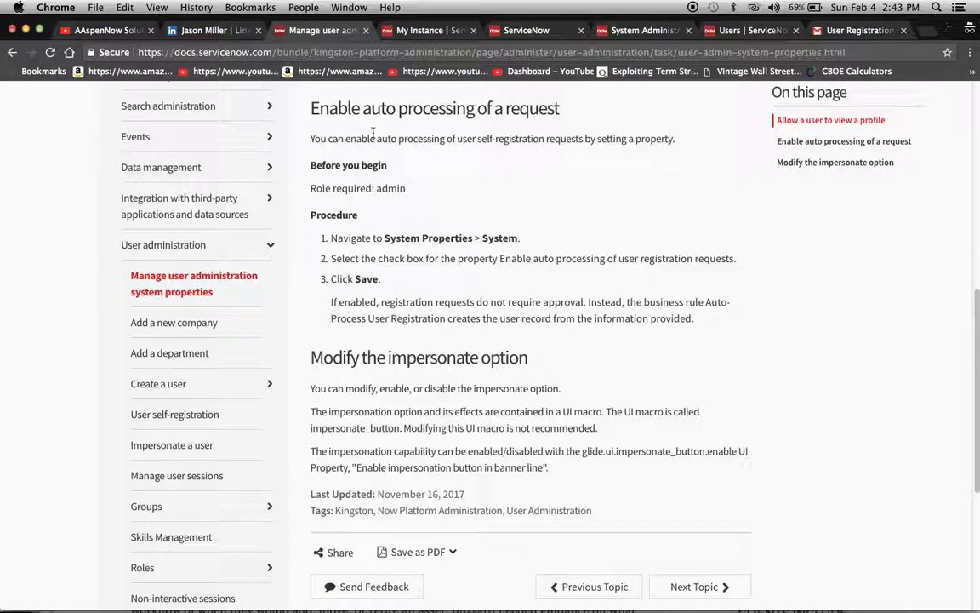
# Read the docs procedure 'Enable auto processing of a request', then go to the instance's System Properties page
pyautogui.scroll(10, 372, 132)
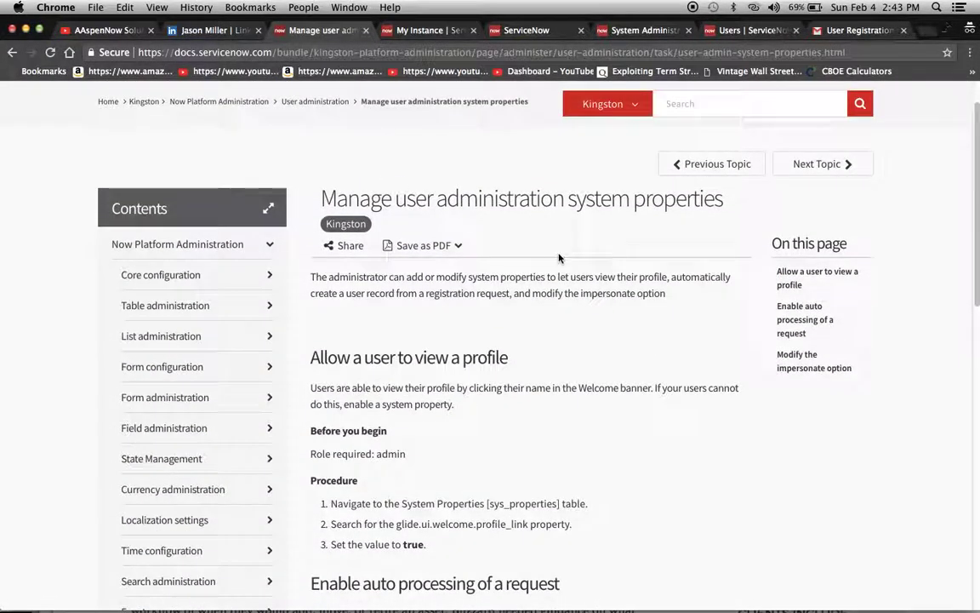
pyautogui.scroll(-2, 624, 433)
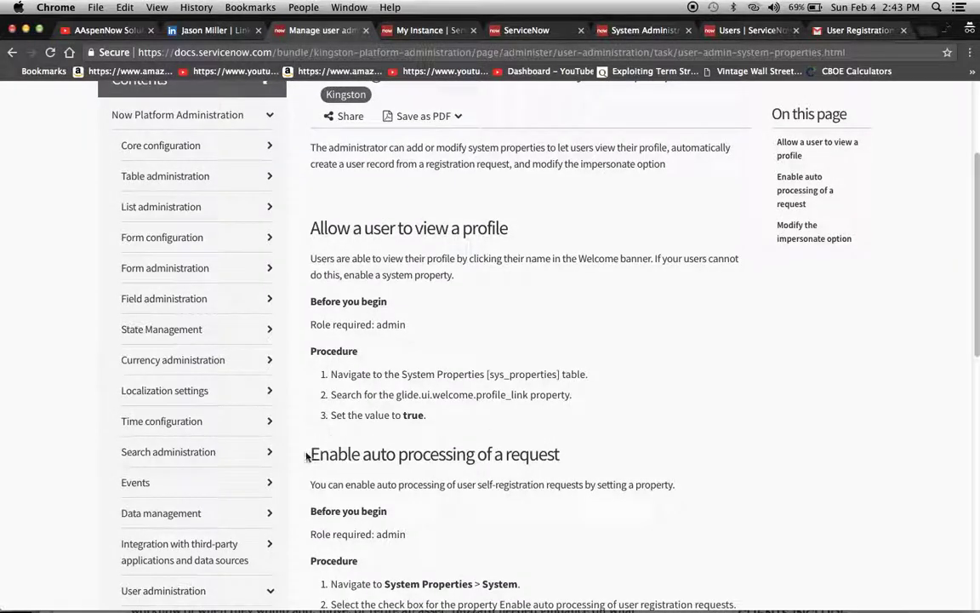
pyautogui.moveTo(302, 453); pyautogui.dragTo(572, 452)
pyautogui.click(572, 453)
pyautogui.scroll(-2, 613, 474)
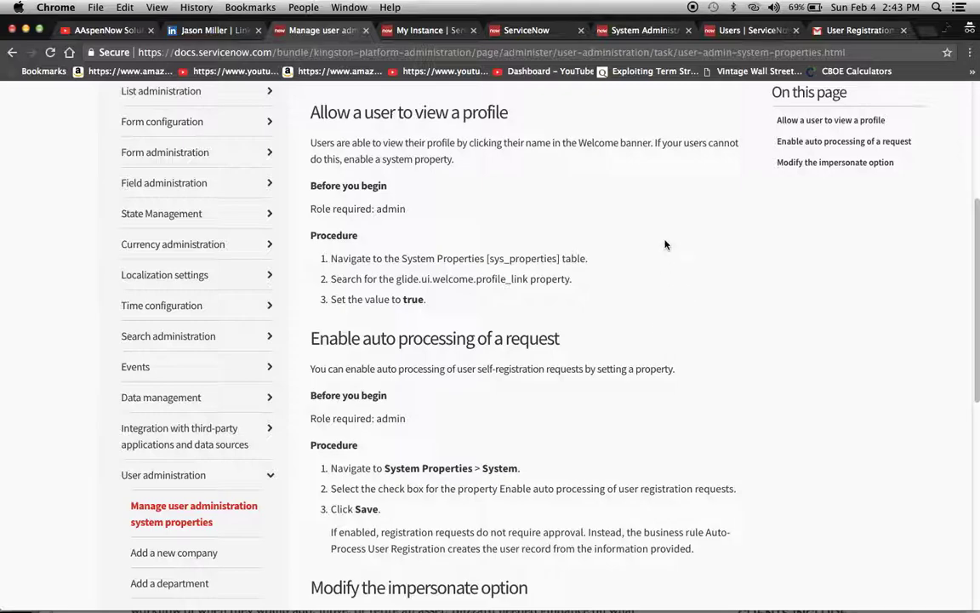
pyautogui.click(526, 33)
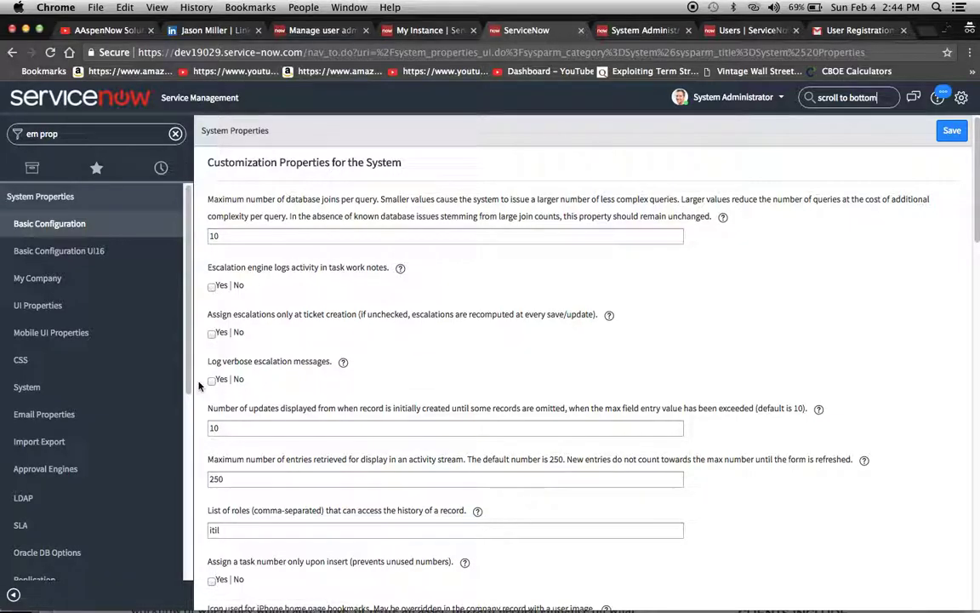
# Set 'Enable auto processing of user registration requests' to Yes and save the system properties
pyautogui.scroll(-20, 655, 368)
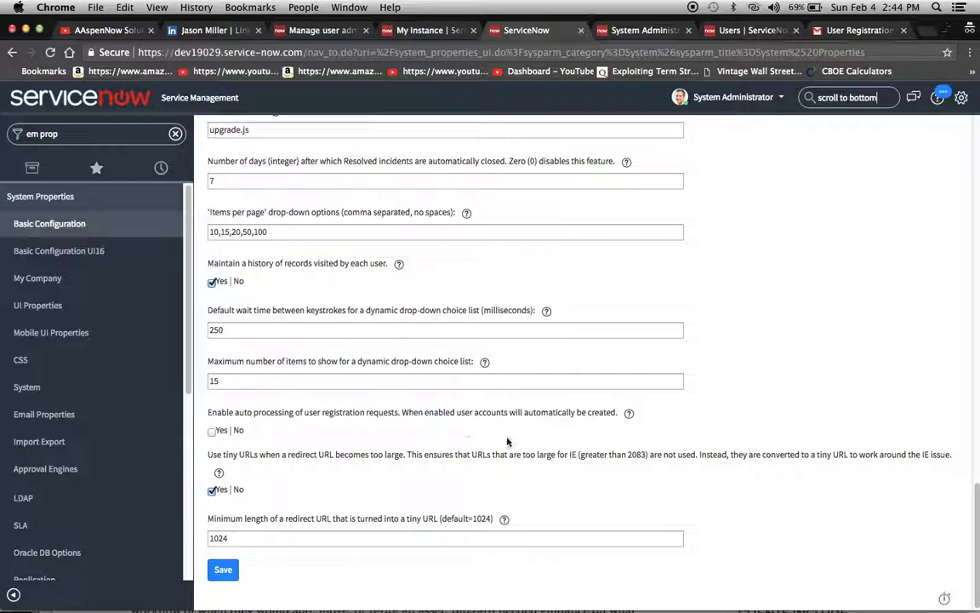
pyautogui.click(212, 432)
pyautogui.click(222, 570)
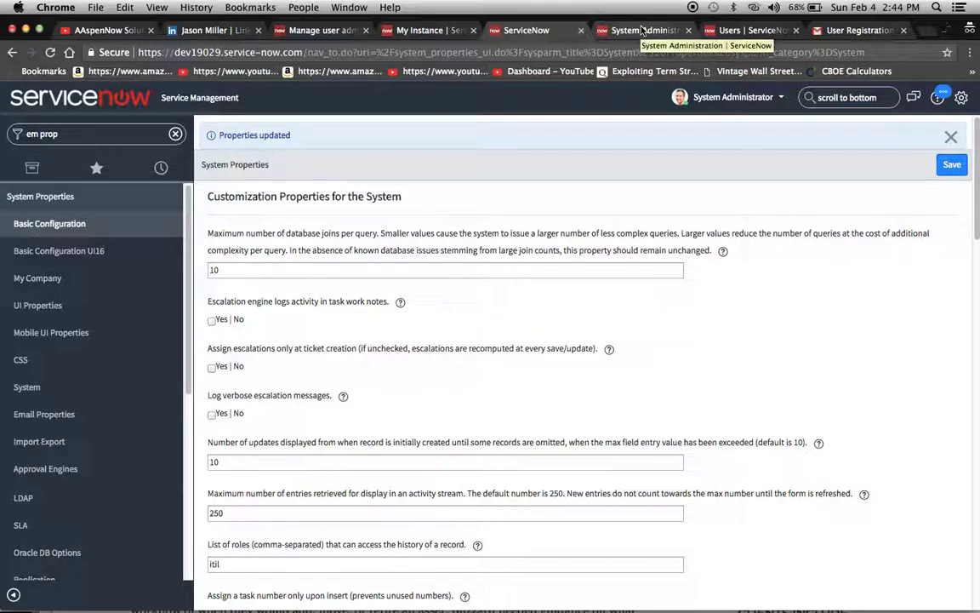
pyautogui.click(642, 28)
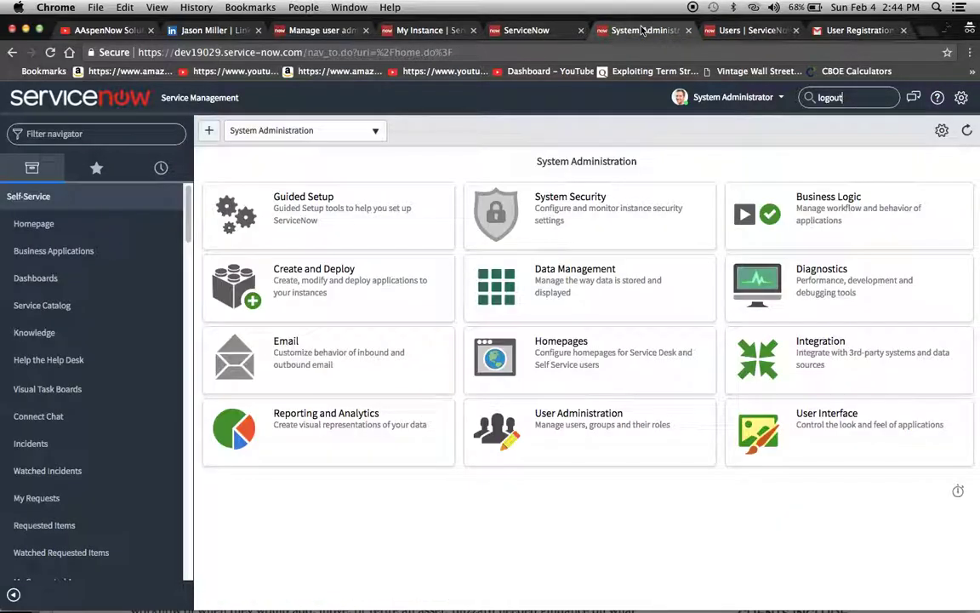
# Log out of the System Administrator account and open the self-registration form
pyautogui.click(724, 95)
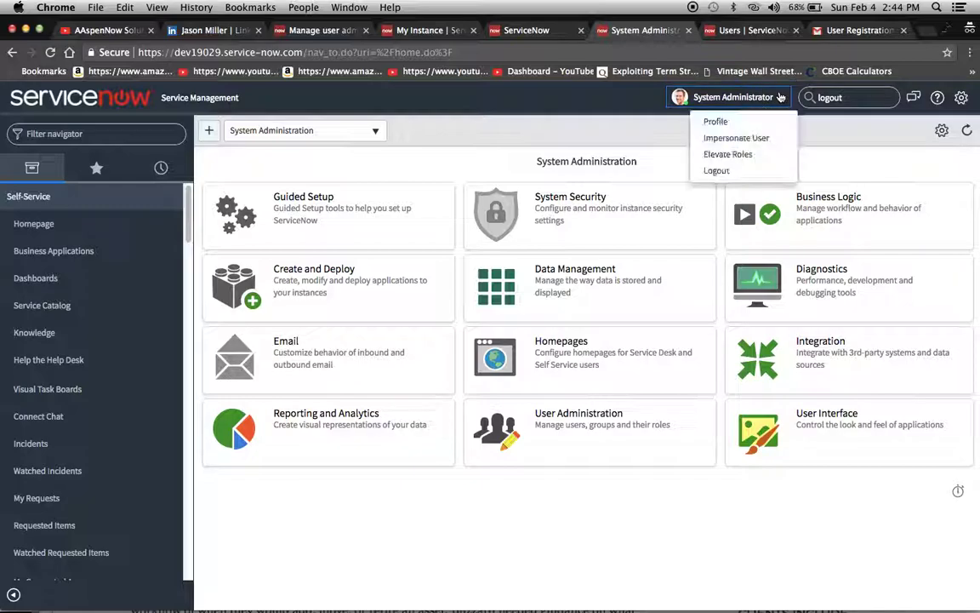
pyautogui.click(717, 171)
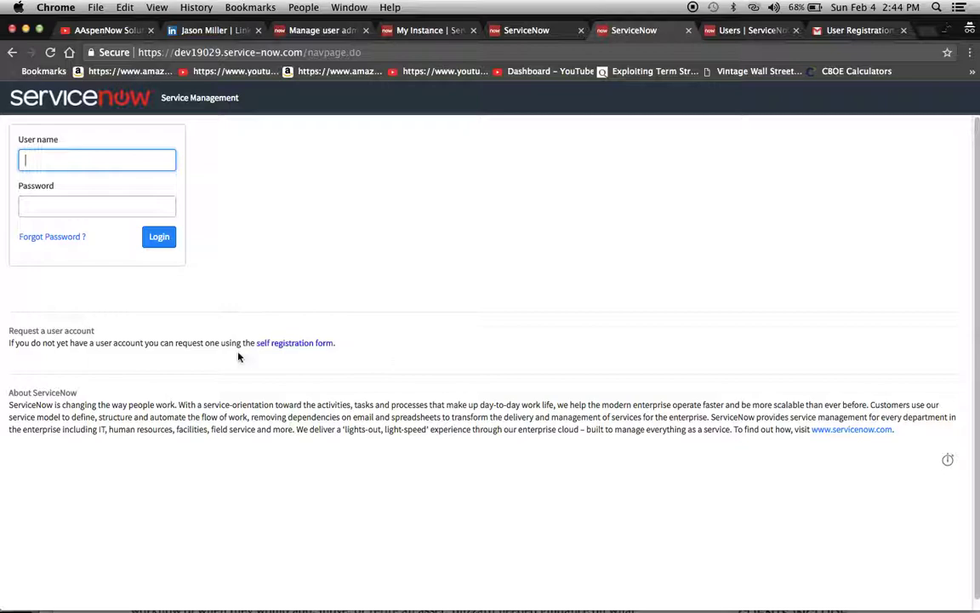
pyautogui.click(295, 347)
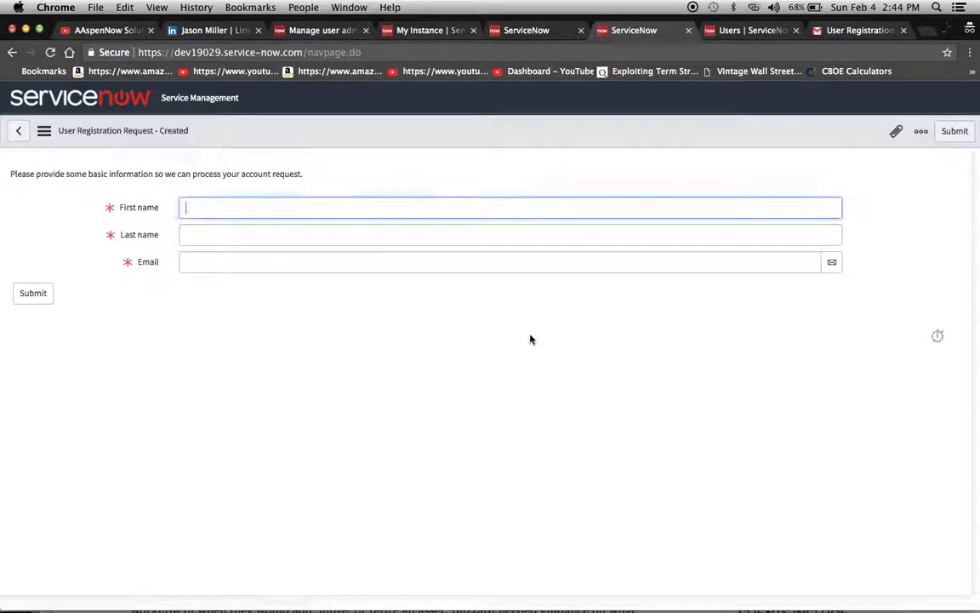
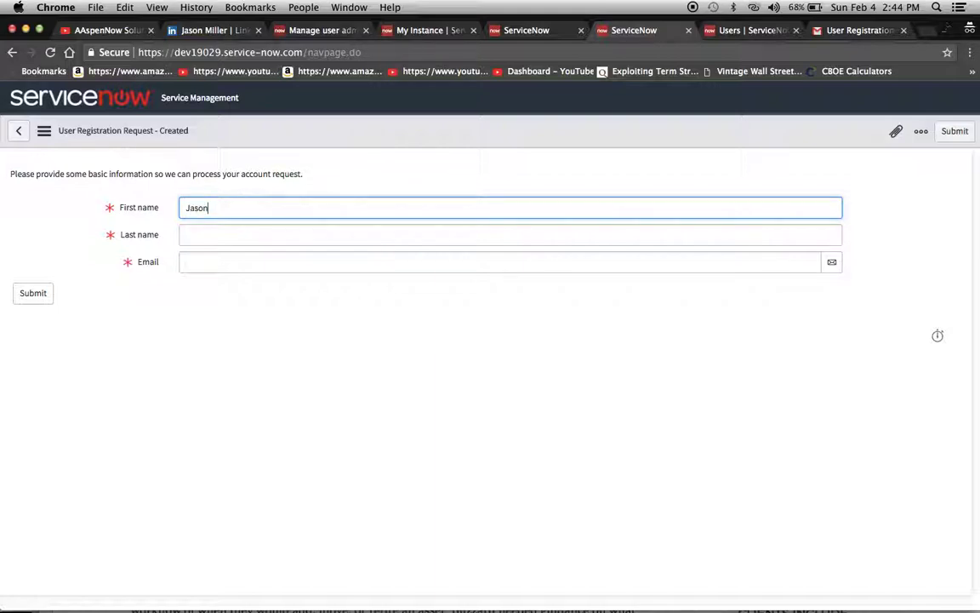
# Enter the new user's first name, last name and e-mail, and submit the registration
pyautogui.press('Tab')
pyautogui.press('Tab')
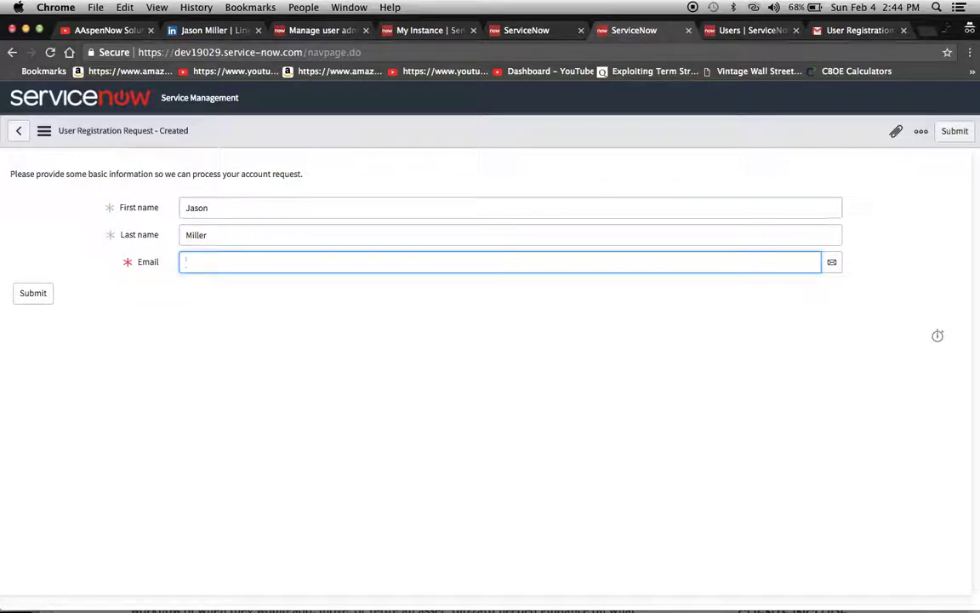
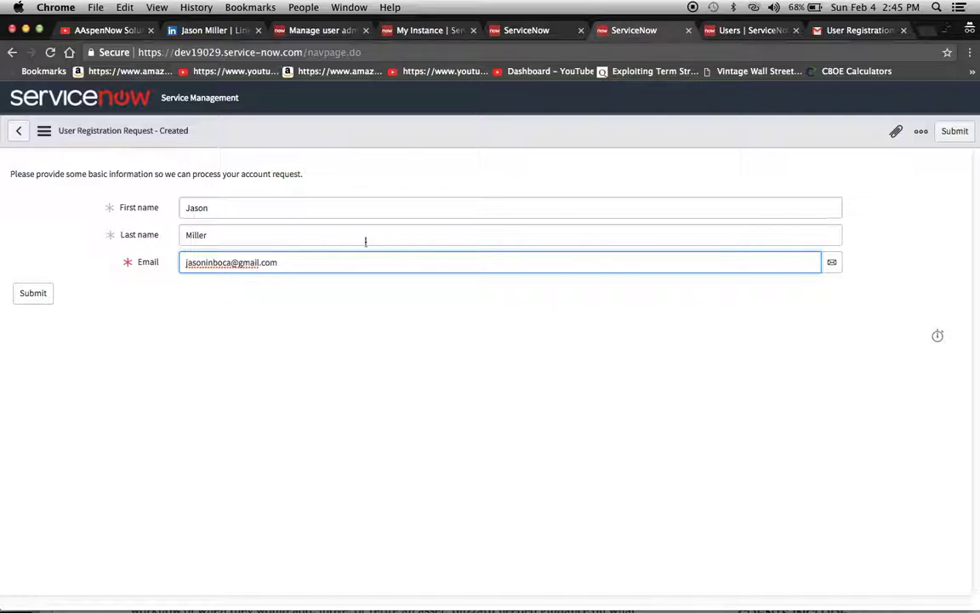
pyautogui.click(37, 294)
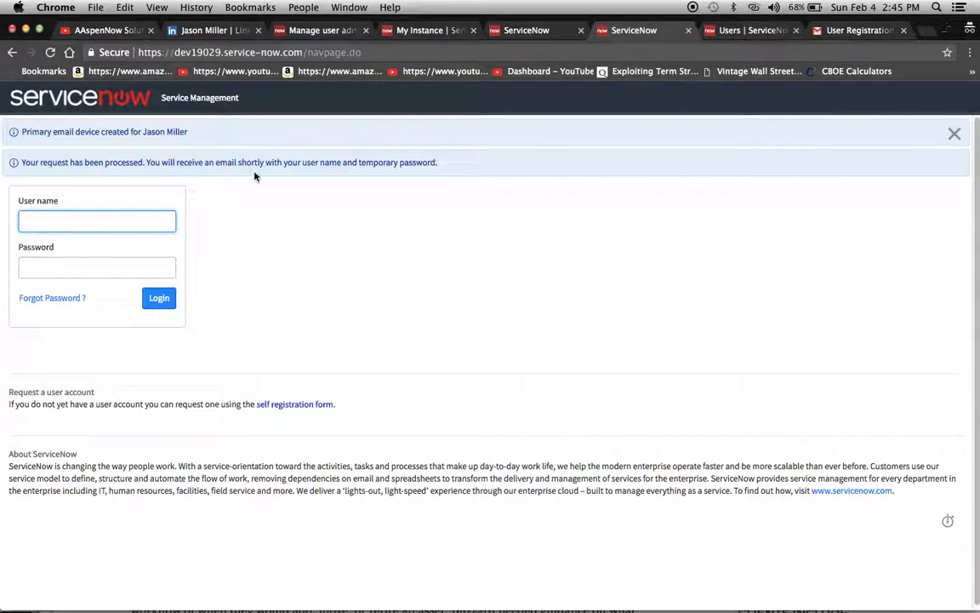
# Try logging in as admin with the saved password, which is rejected as invalid credentials
pyautogui.write('admin')
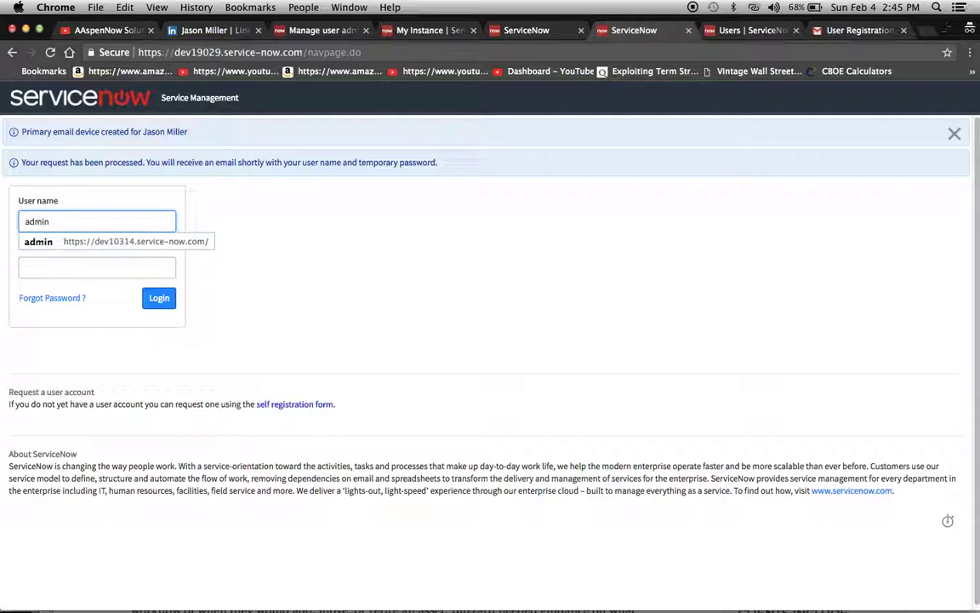
pyautogui.click(92, 266)
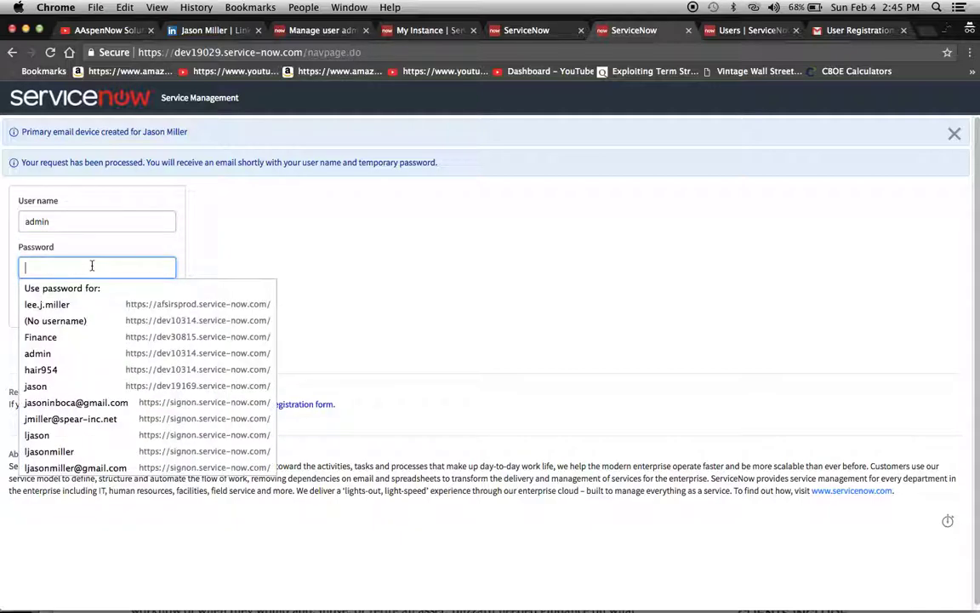
pyautogui.press('super+v')
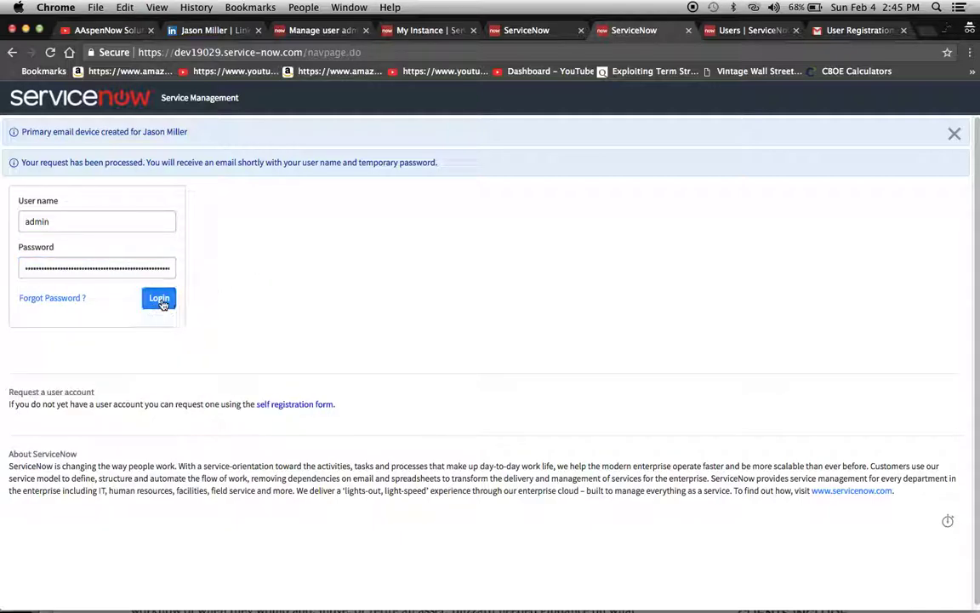
pyautogui.click(159, 299)
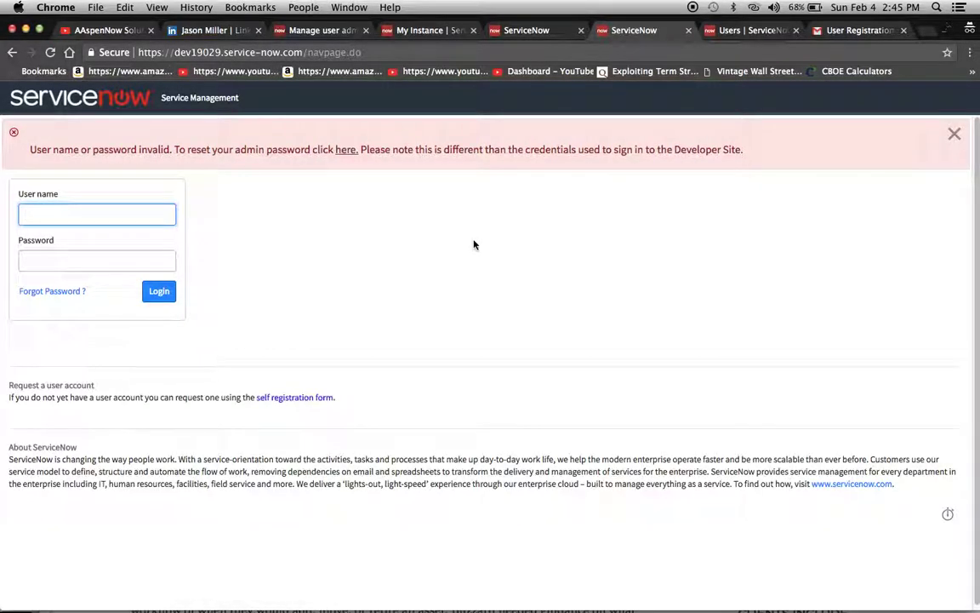
pyautogui.write('adm')
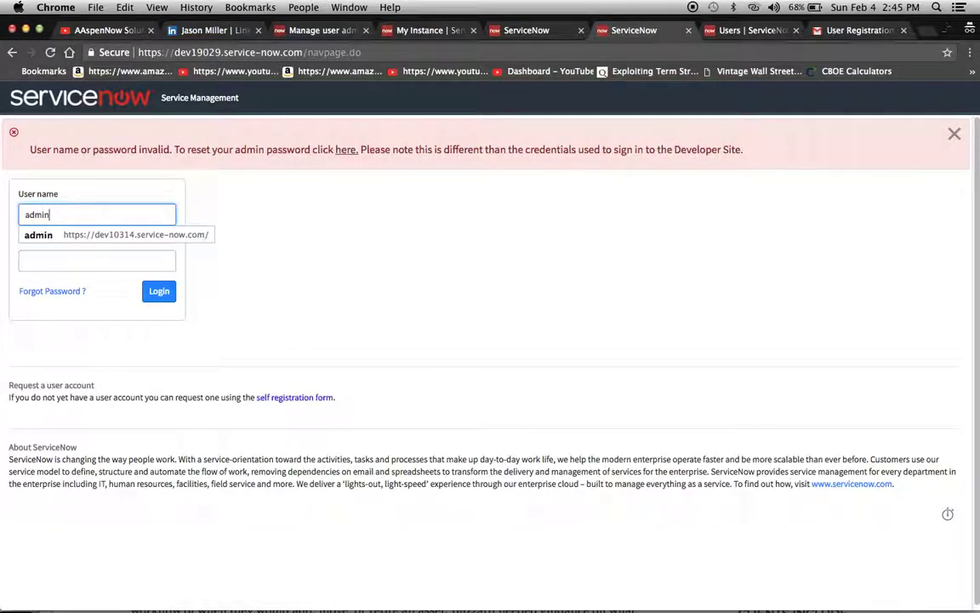
pyautogui.write('in')
pyautogui.click(417, 30)
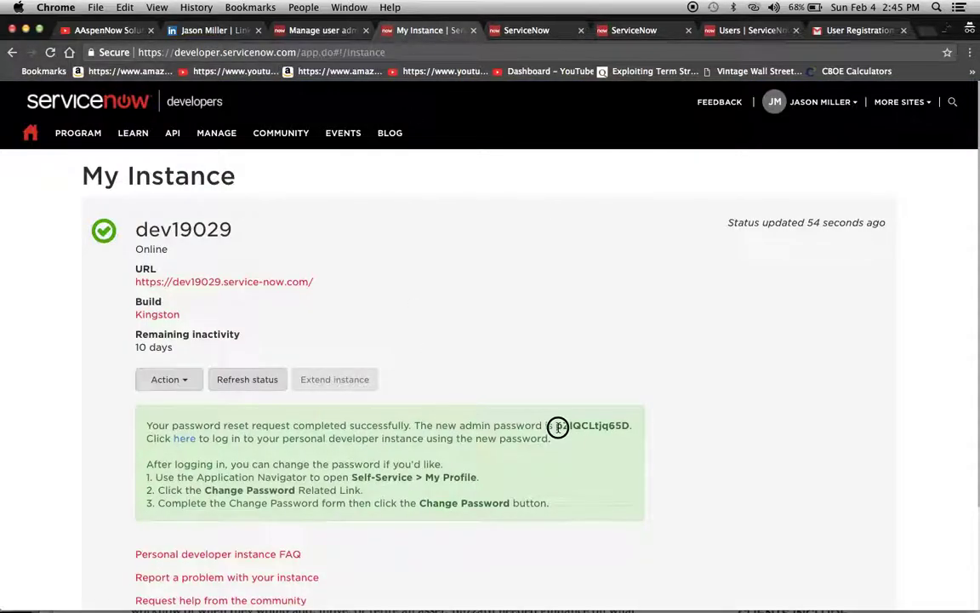
# Copy the reset admin password from My Instance and use it to log back in as administrator
pyautogui.moveTo(558, 426); pyautogui.dragTo(630, 427)
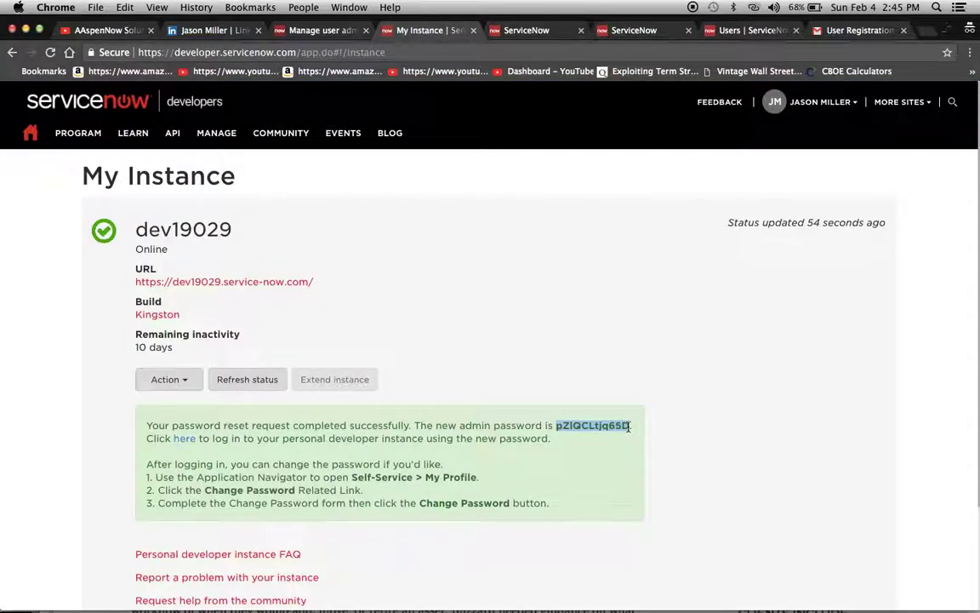
pyautogui.click(634, 30)
pyautogui.click(82, 261)
pyautogui.press('super+v')
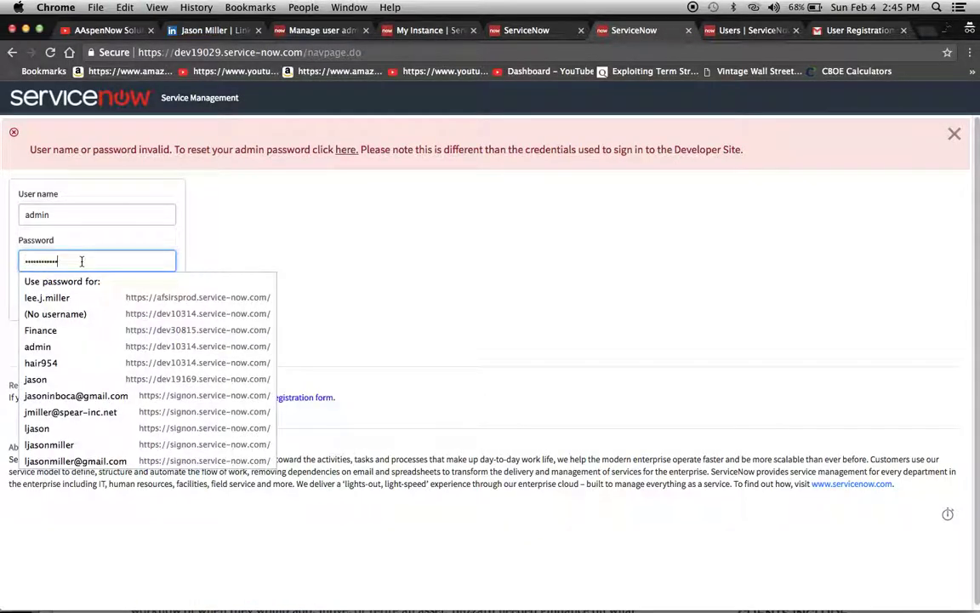
pyautogui.click(161, 297)
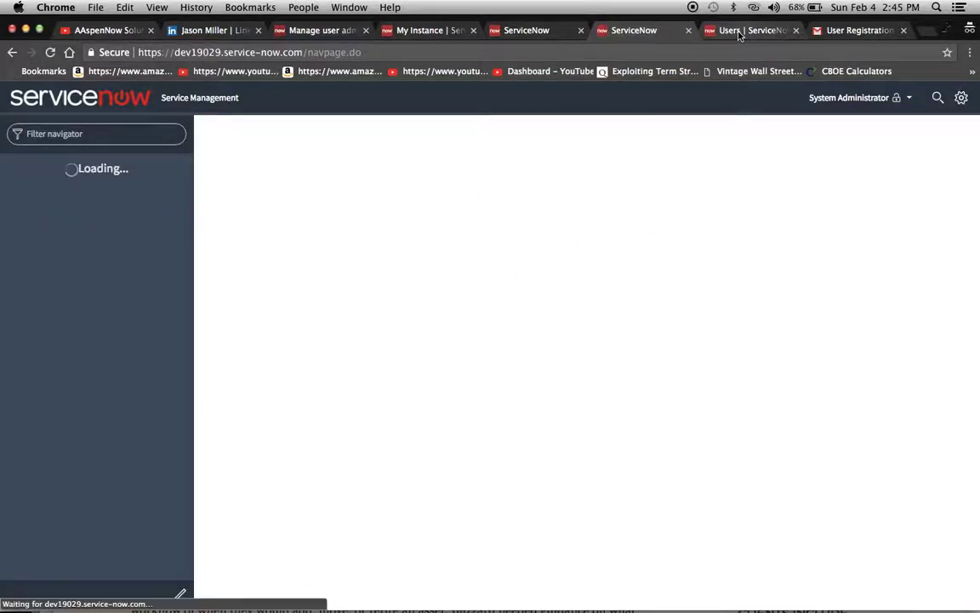
pyautogui.click(747, 31)
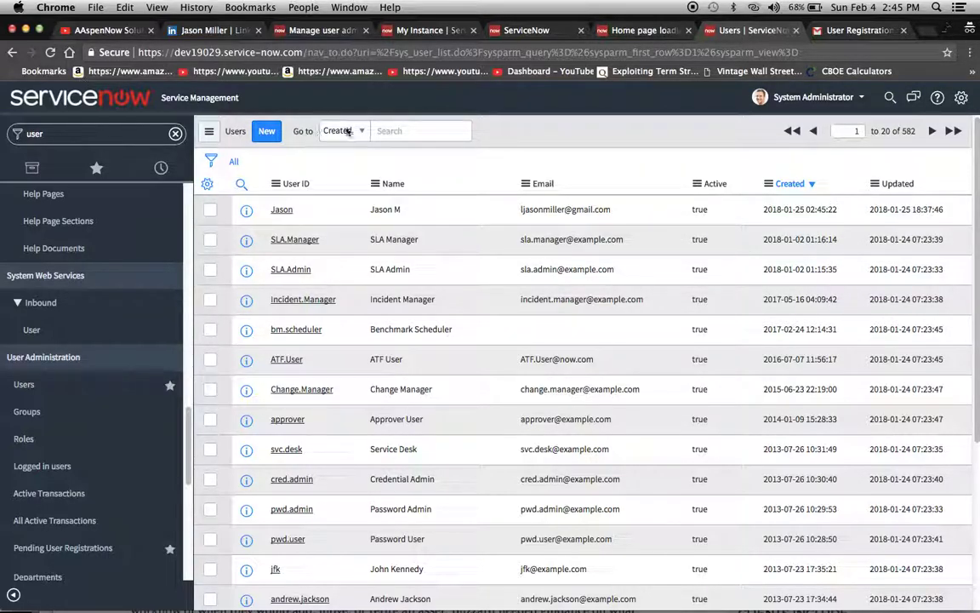
# Refresh the Users list so the self-registered user appears, bringing the total to 583 records
pyautogui.rightClick(555, 150)
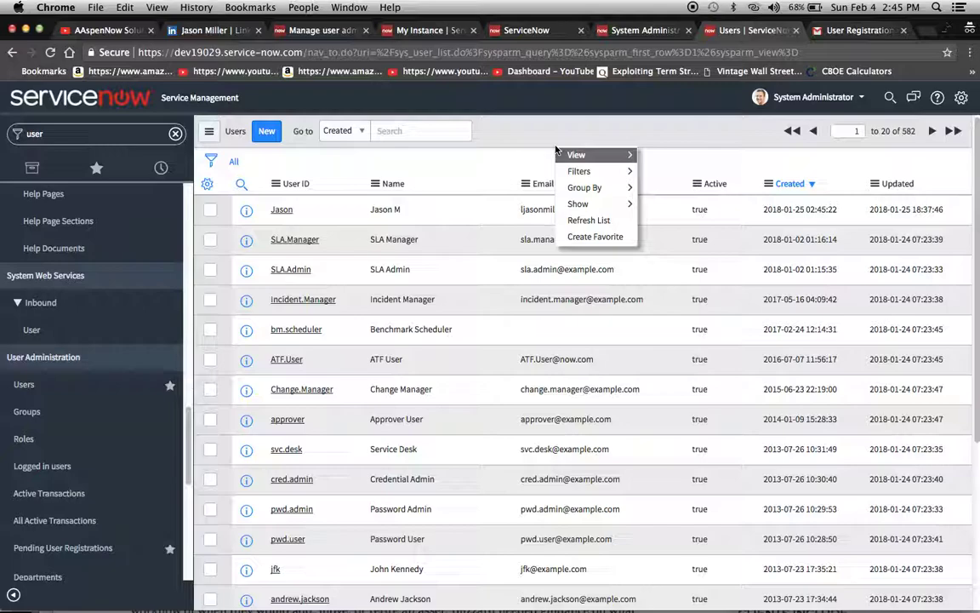
pyautogui.click(594, 221)
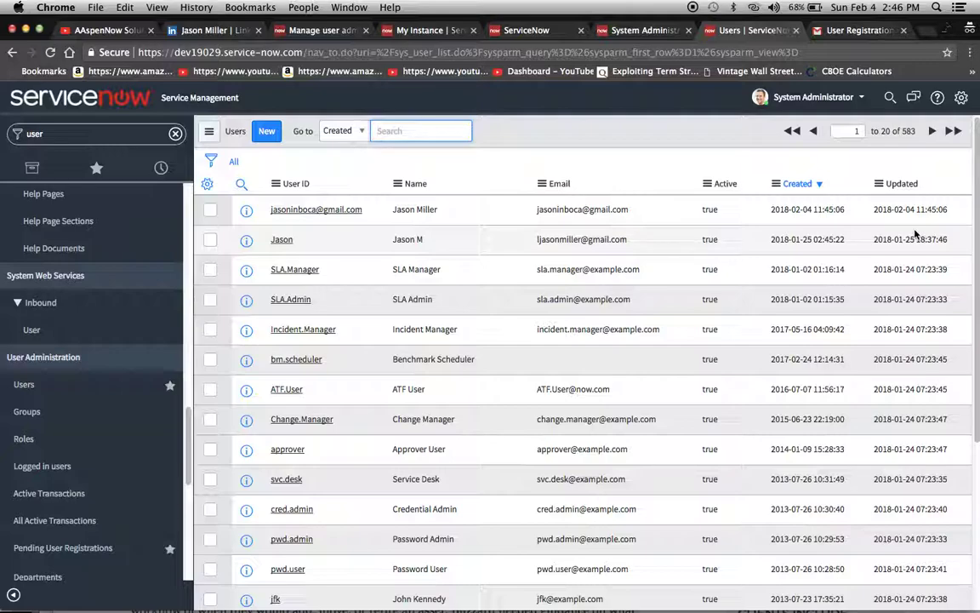
# Show the newly arrived 'User Registration Processed' e-mail from IT Service Desk in Gmail
pyautogui.click(837, 34)
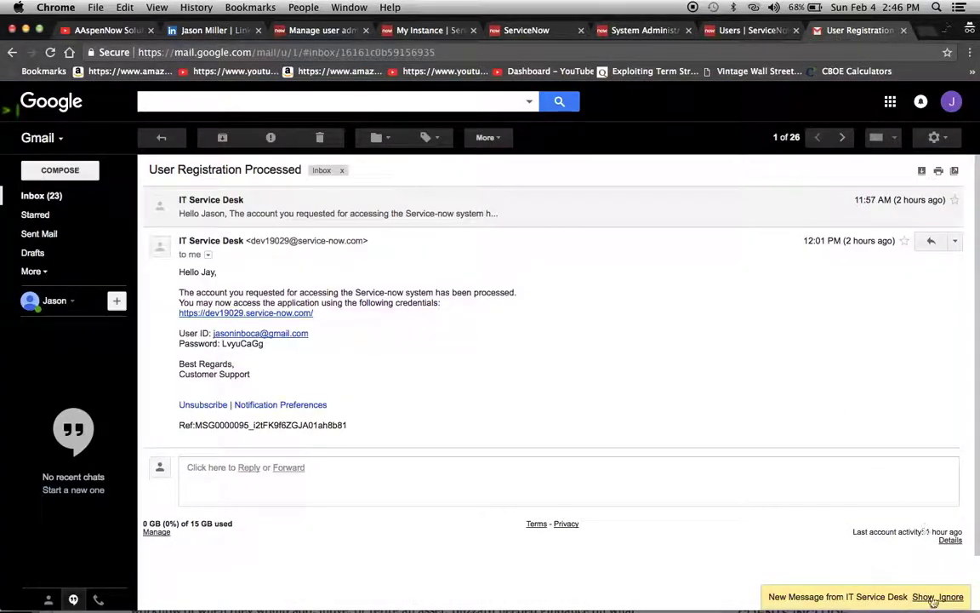
pyautogui.click(951, 596)
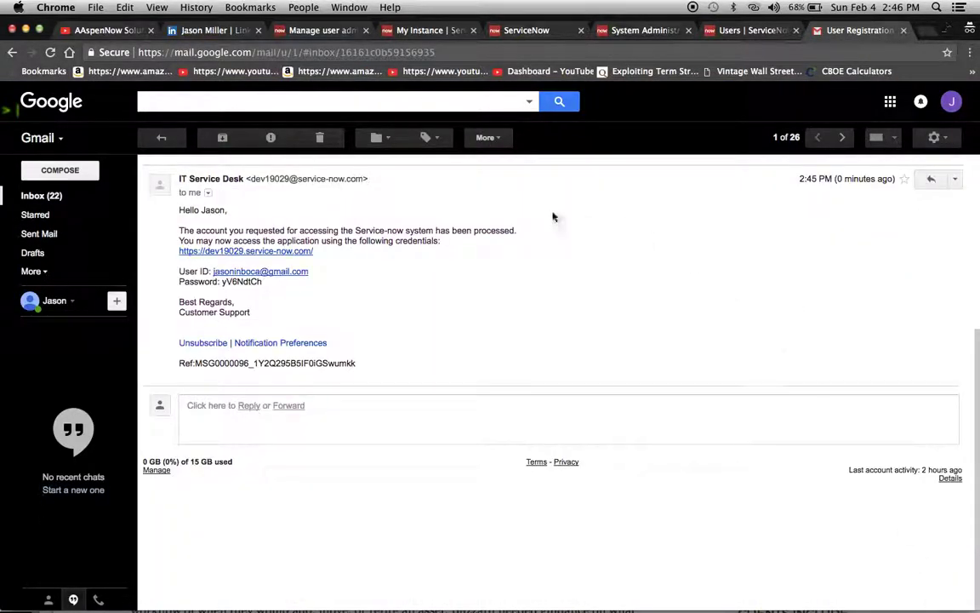